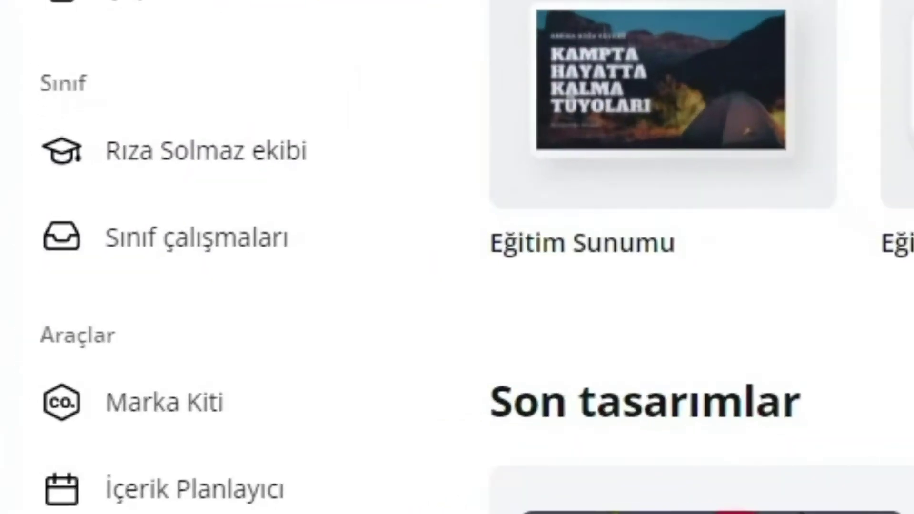
Open the class team's İnsanlar page to reach the invite options and the student join link.
click(215, 150)
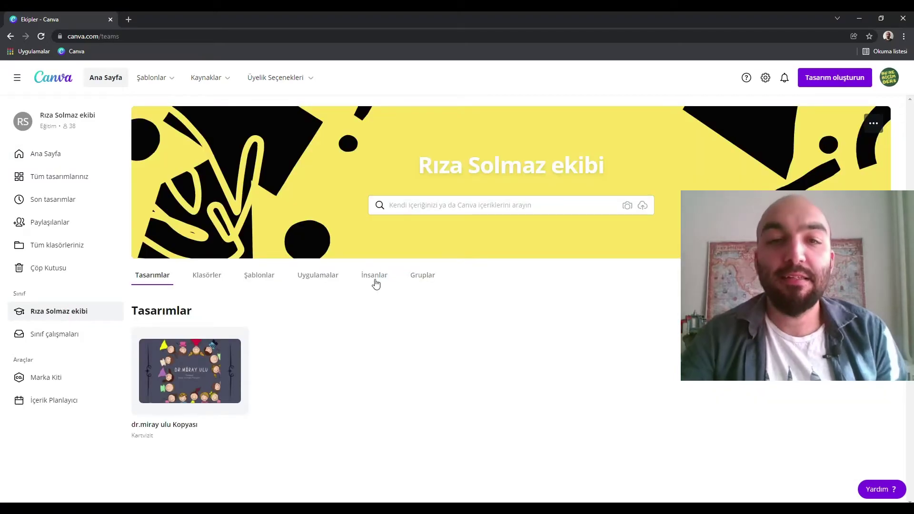
click(376, 283)
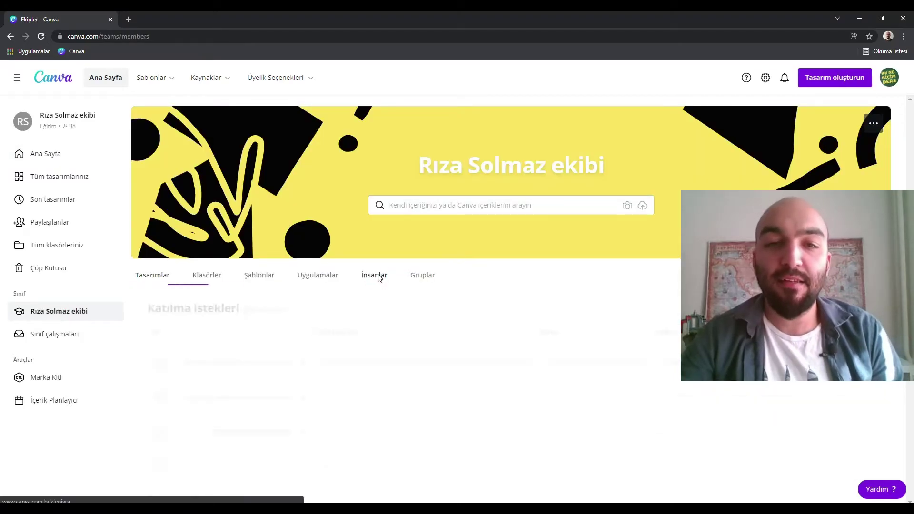
scroll(579, 286, down, 2)
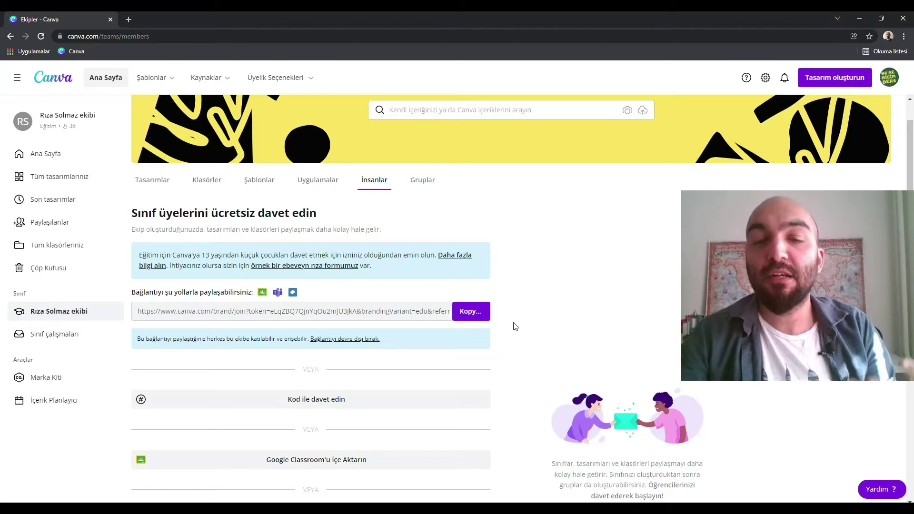
key(alt+Tab)
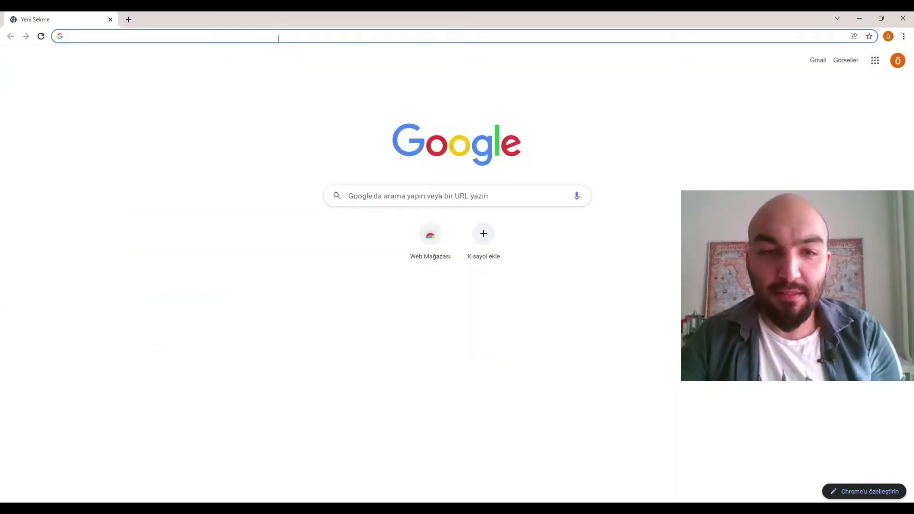
Load the pasted class invite link and sign up a student account with an e-mail and password.
key(ctrl+v)
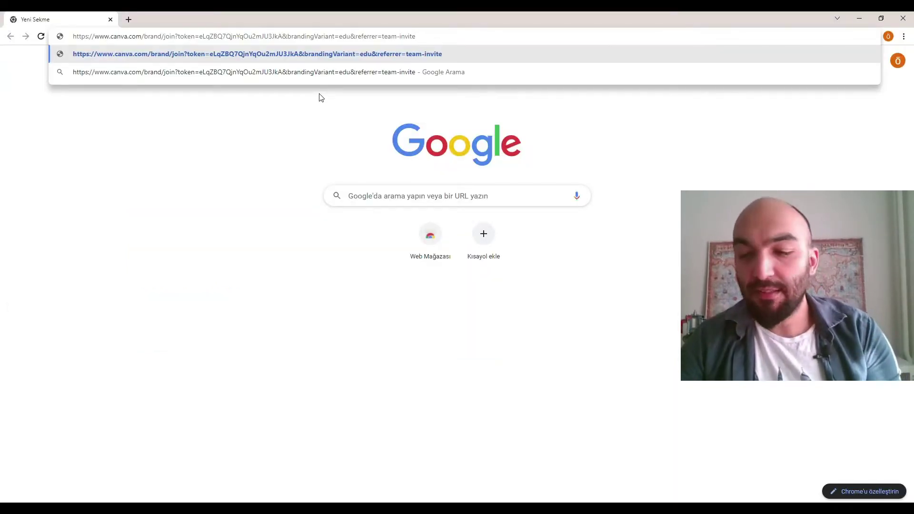
key(Return)
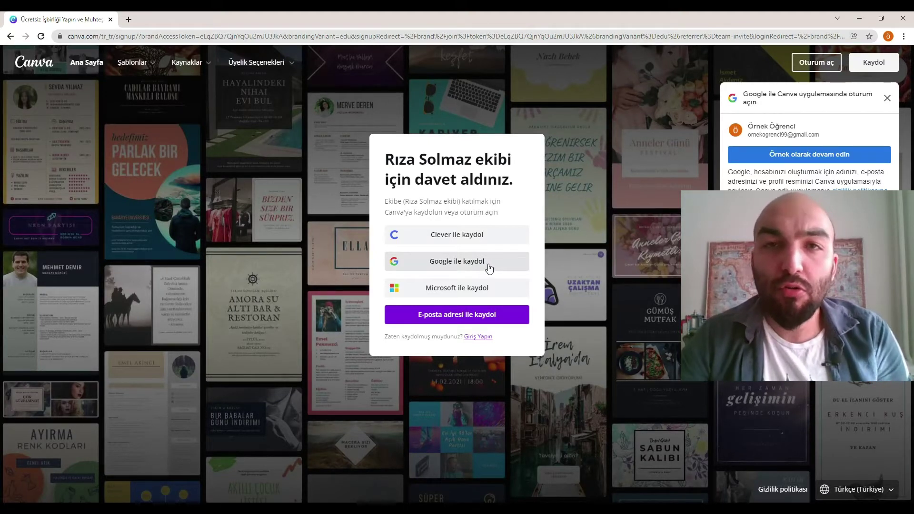
click(488, 319)
text(ornek)
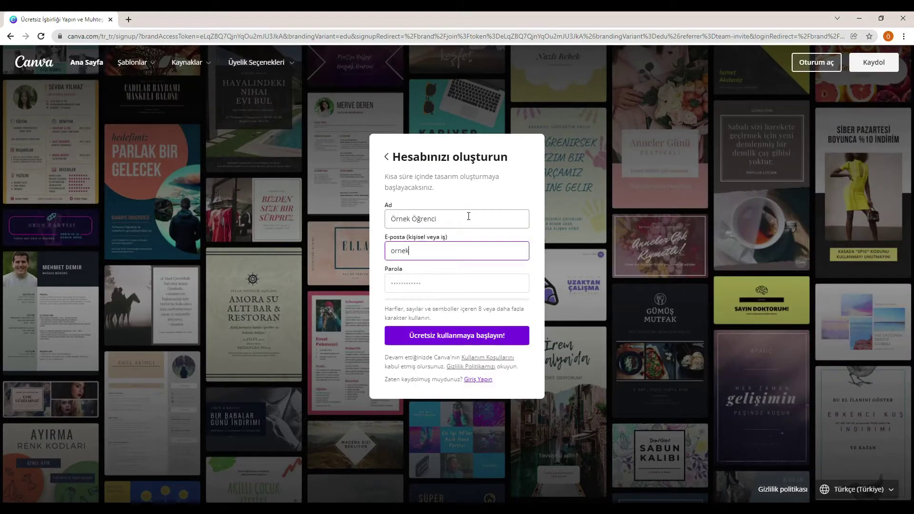
key(Tab)
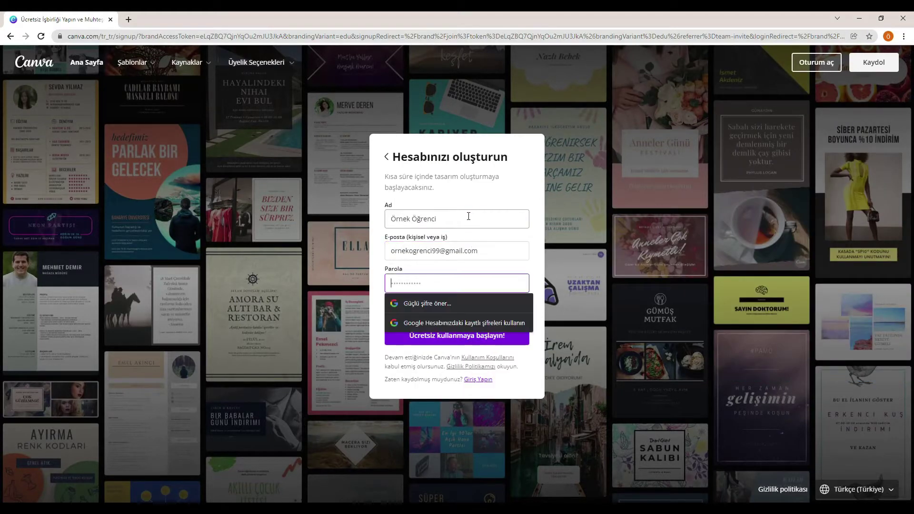
text(789)
key(Return)
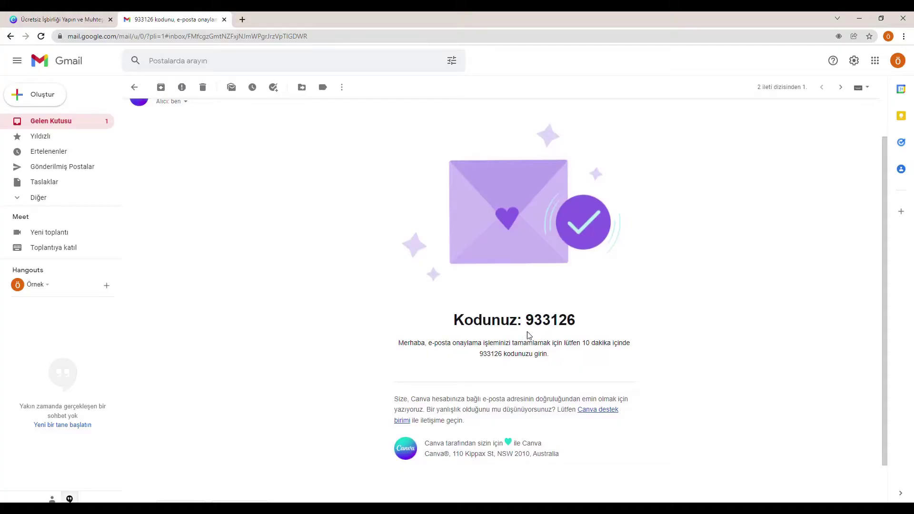
Copy the verification code from Canva's Gmail message and submit it on the Canva signup page.
drag(529, 322, 586, 328)
key(ctrl+c)
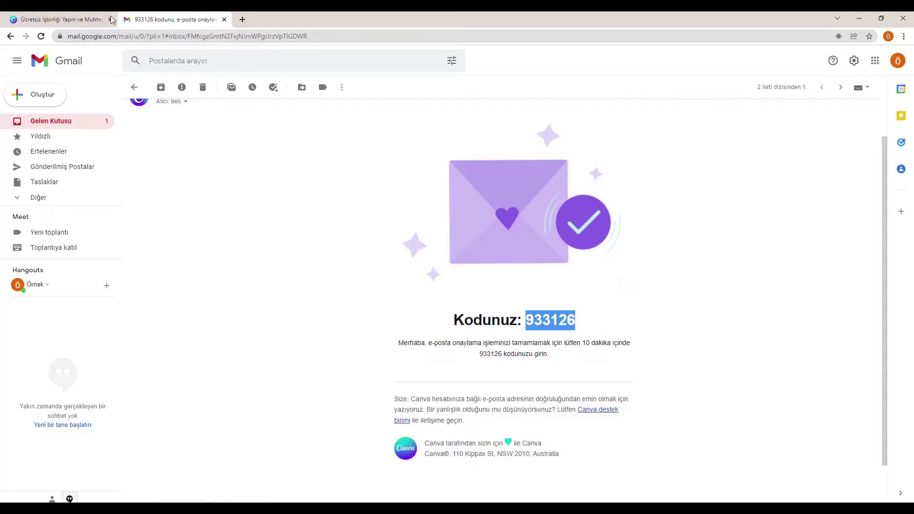
click(73, 19)
key(ctrl+v)
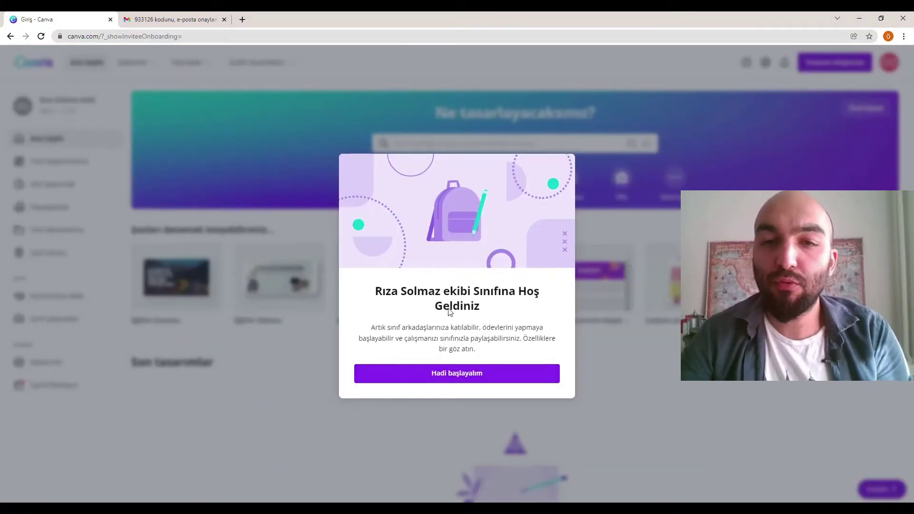
Dismiss the welcome message and create a new Eğitim Sunumu presentation in the editor.
click(454, 376)
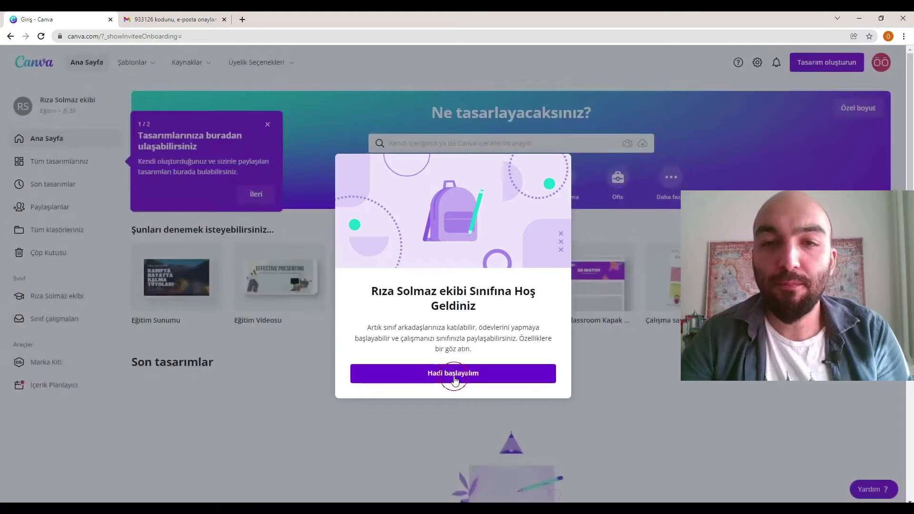
click(822, 67)
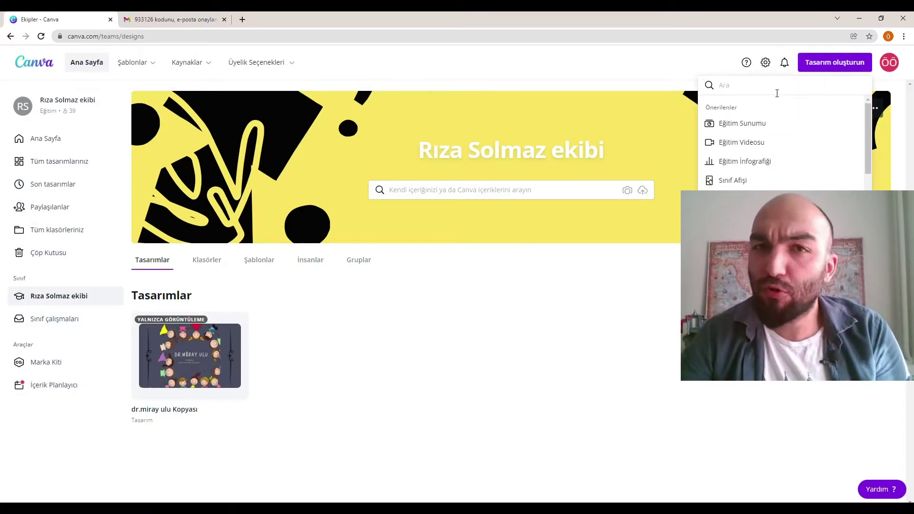
click(778, 122)
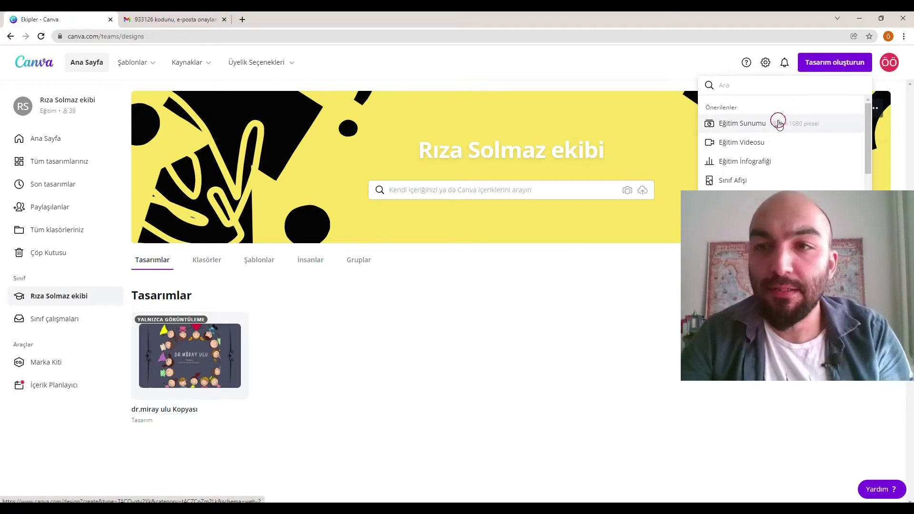
click(116, 162)
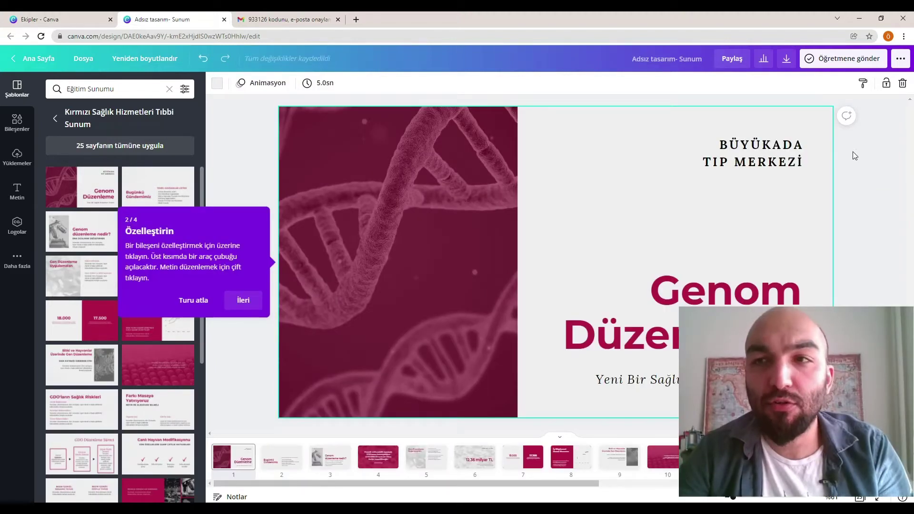
Send the presentation to the class teacher with the message 'Ödevi yaptım'.
click(837, 60)
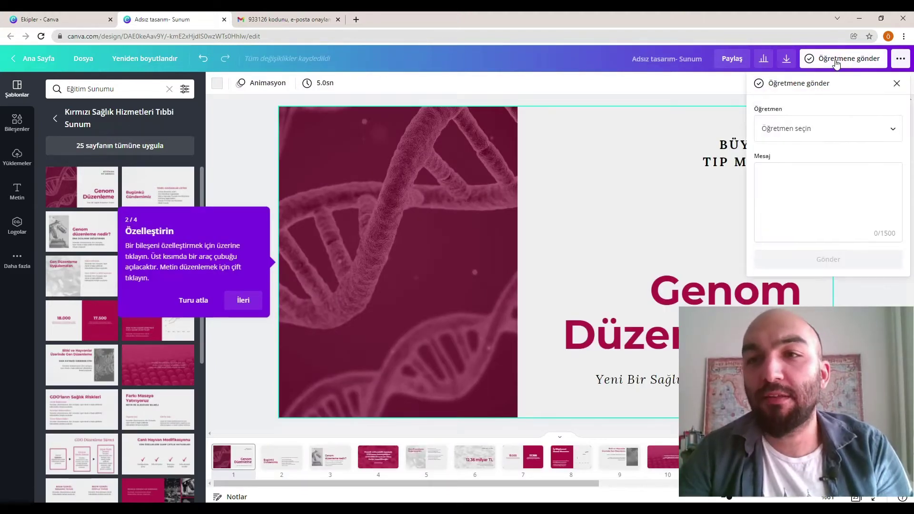
click(828, 128)
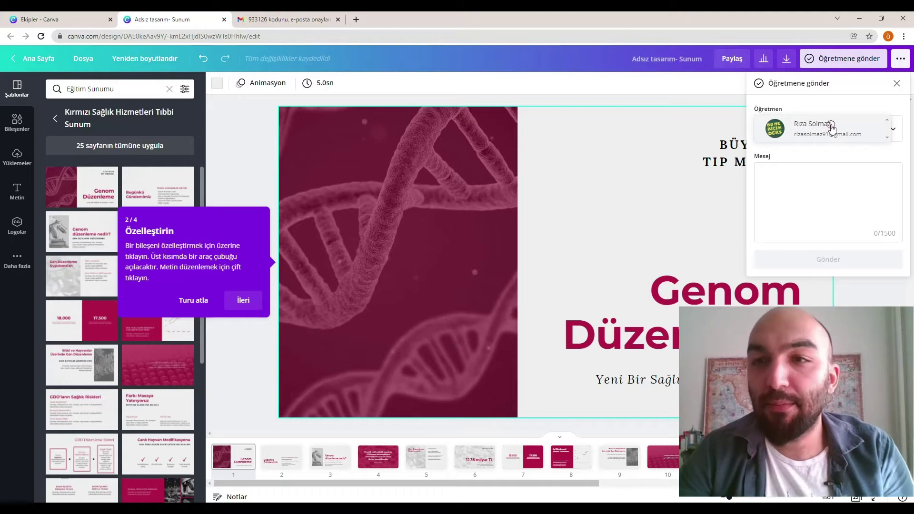
click(832, 129)
click(817, 169)
text(Ödevi yaptım)
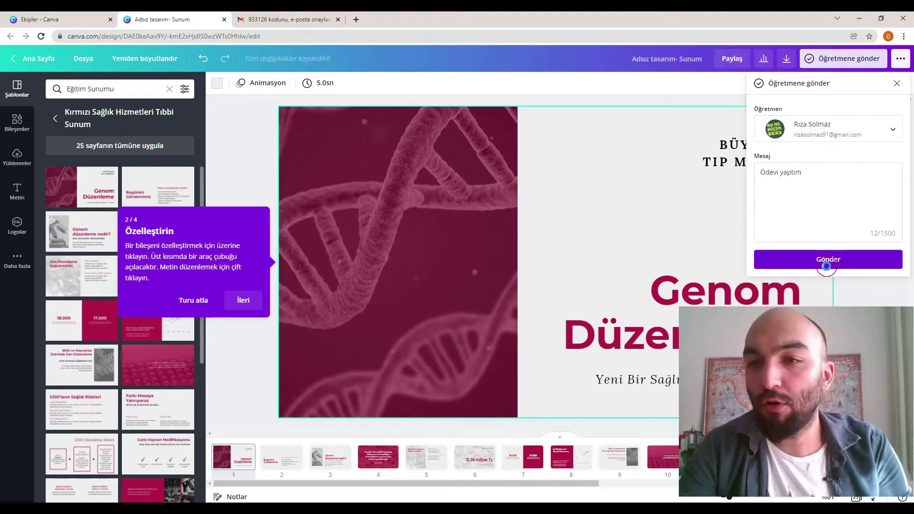
click(828, 261)
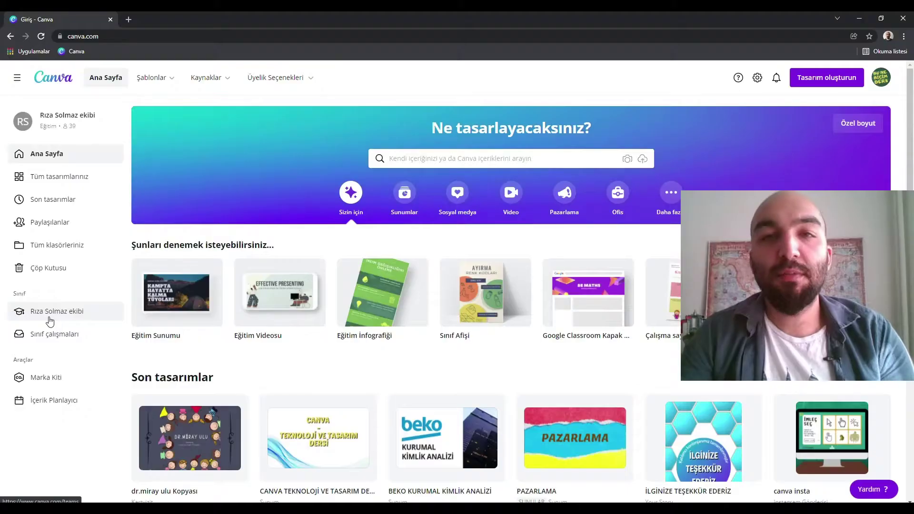
Locate the new student's name in the class team's members list.
click(57, 312)
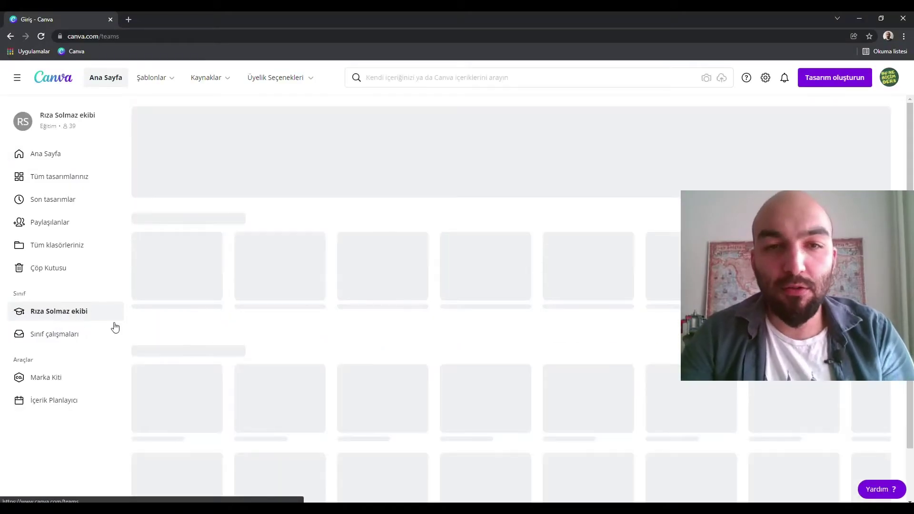
scroll(578, 200, down, 10)
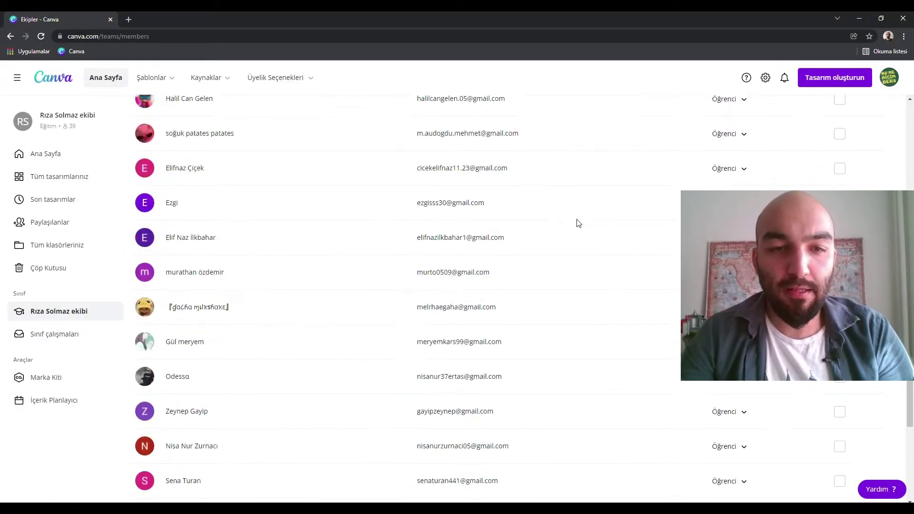
scroll(578, 223, down, 5)
drag(173, 428, 261, 440)
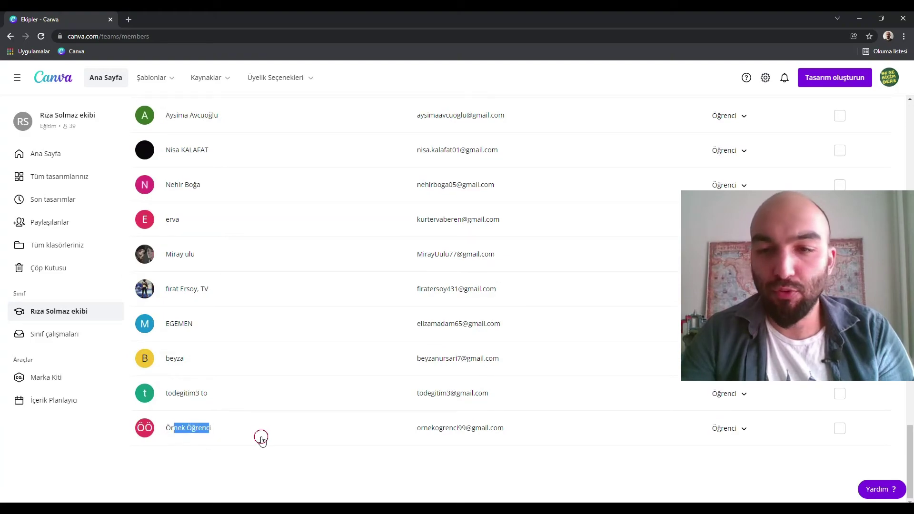
Preview the student's shared Genom Düzenleme presentation from Paylaşılanlar and open it for editing.
click(60, 224)
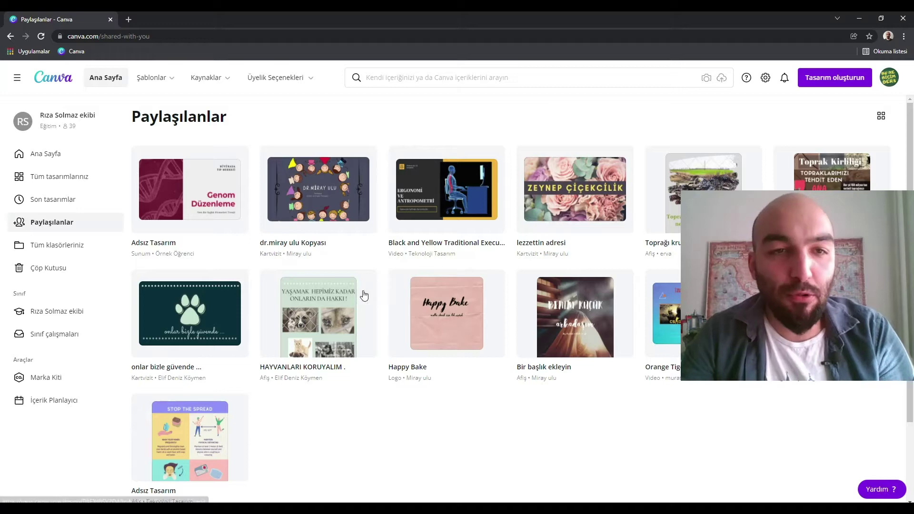
click(190, 190)
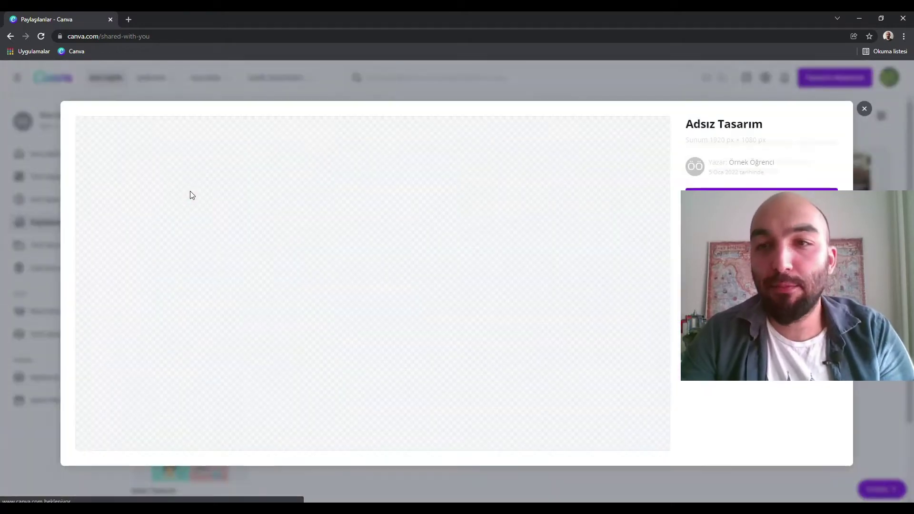
click(754, 202)
click(648, 284)
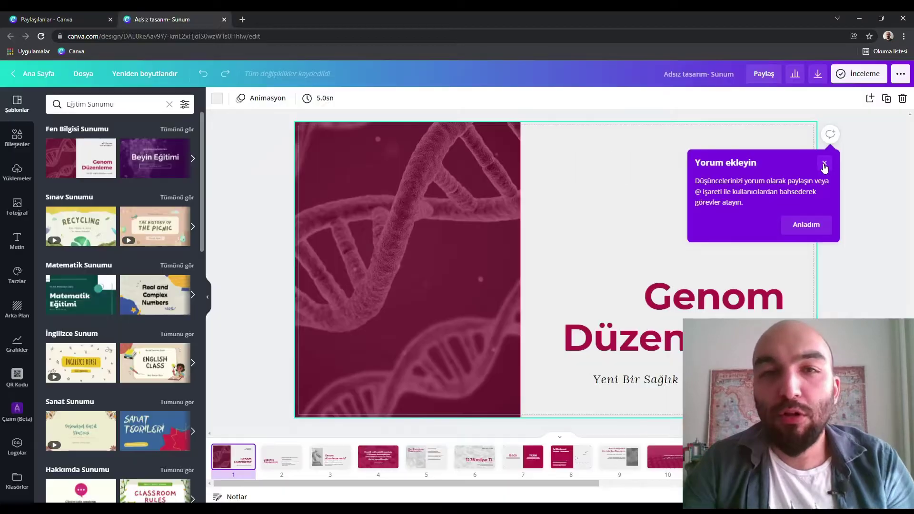
click(824, 165)
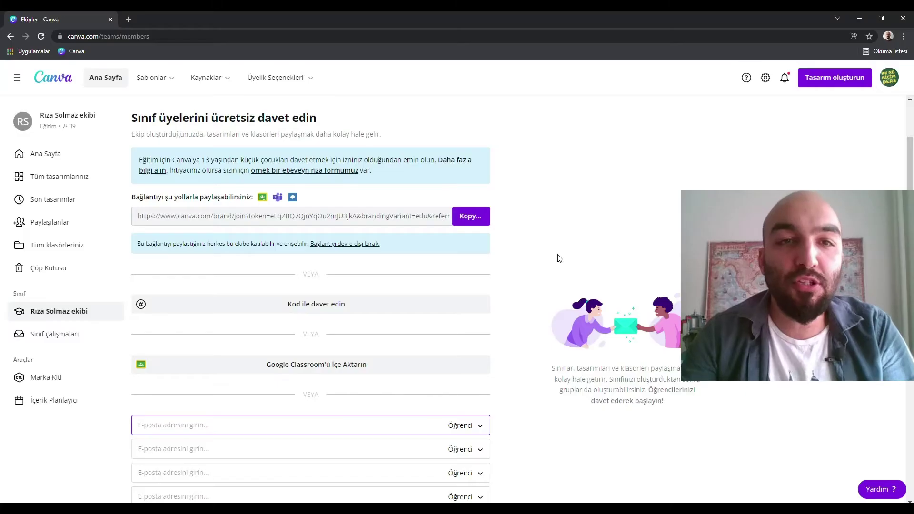
scroll(524, 267, up, 5)
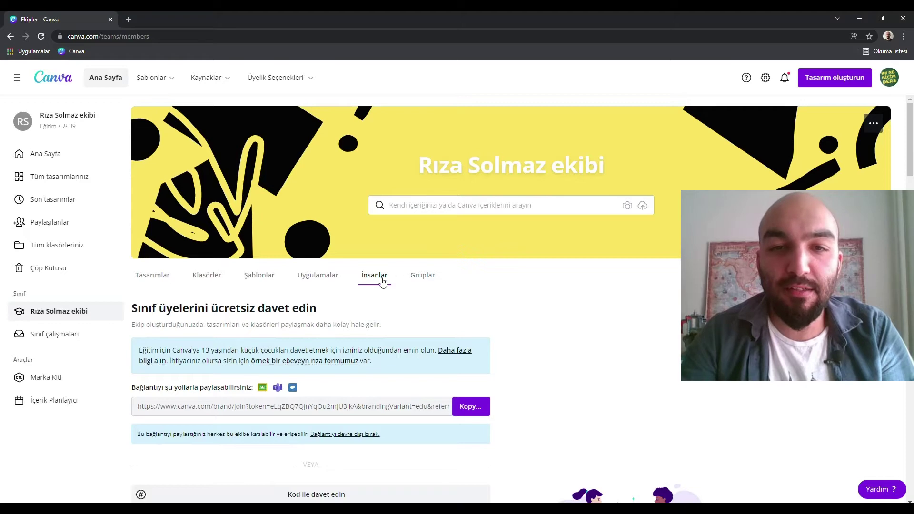
Generate a class invite code that renews automatically every 4 hours.
scroll(382, 283, down, 1)
scroll(382, 282, down, 3)
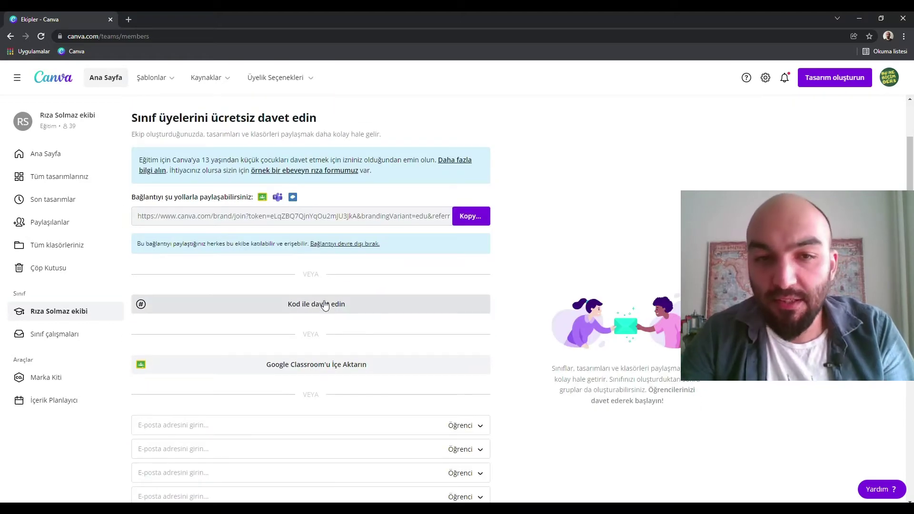
click(326, 306)
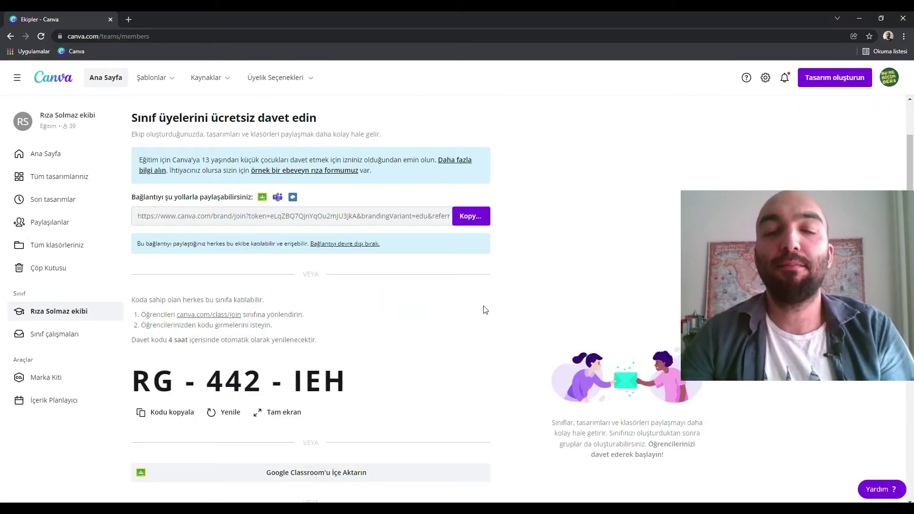
scroll(305, 358, down, 1)
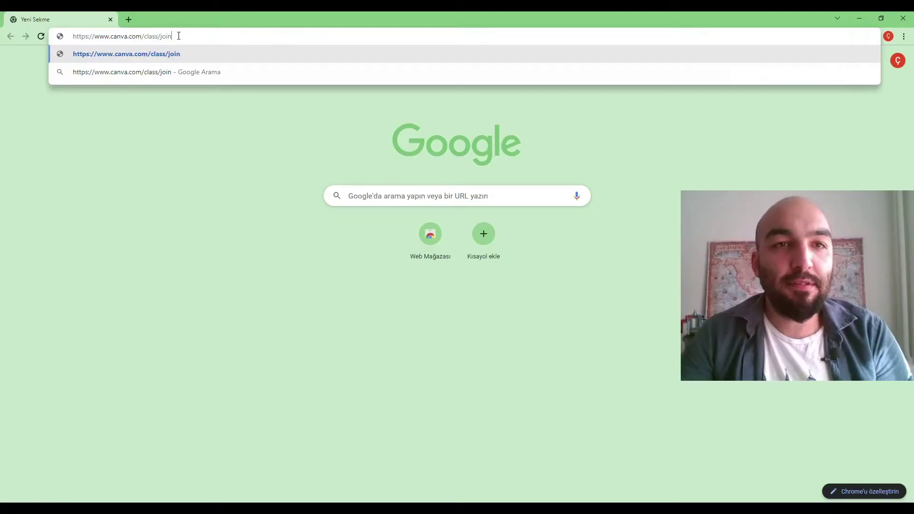
Join the class at canva.com/class/join with the pasted invite code, signing up through Google.
key(Return)
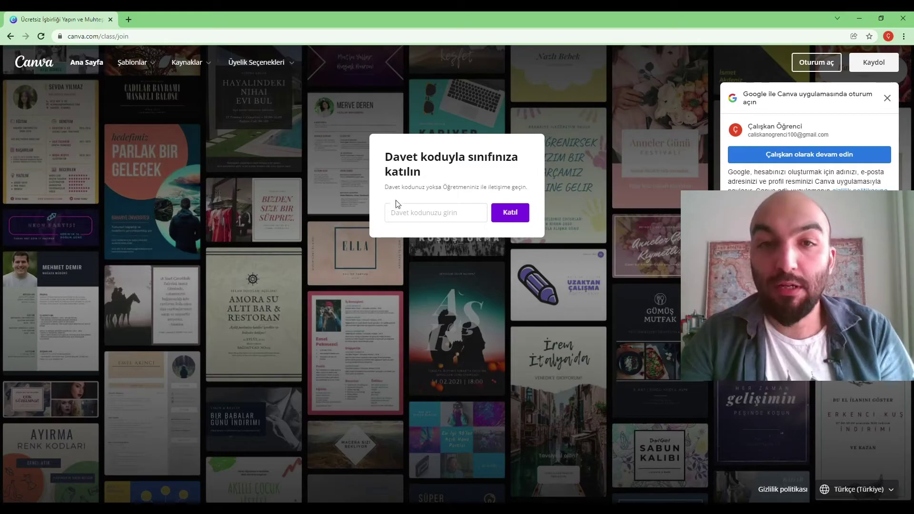
click(398, 204)
text(RG - 442 - IEH)
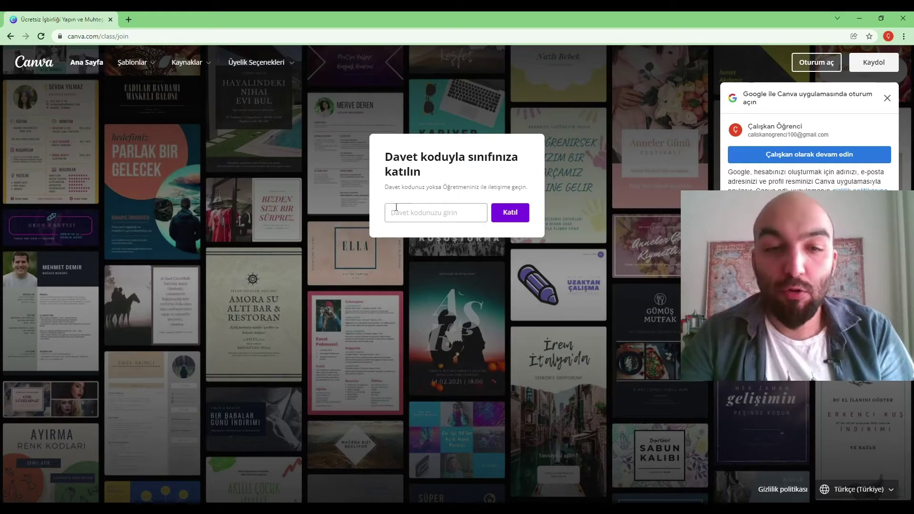
click(520, 217)
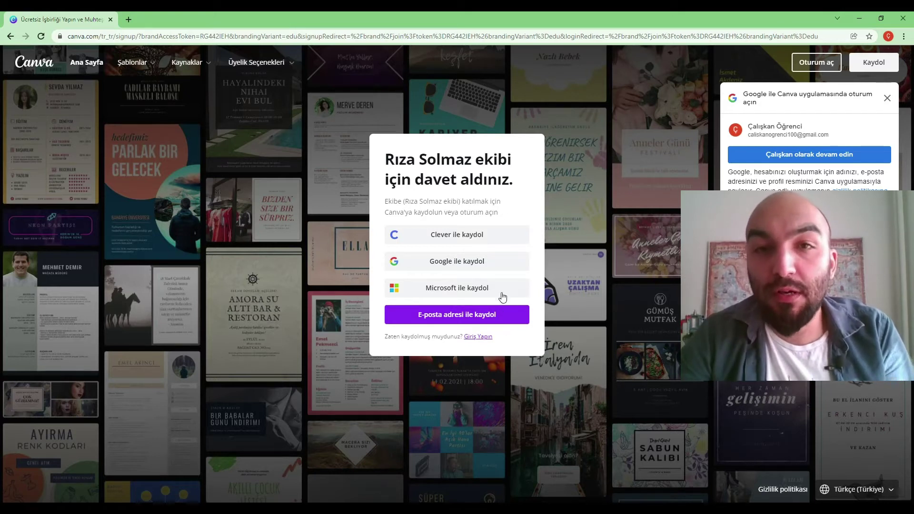
click(494, 266)
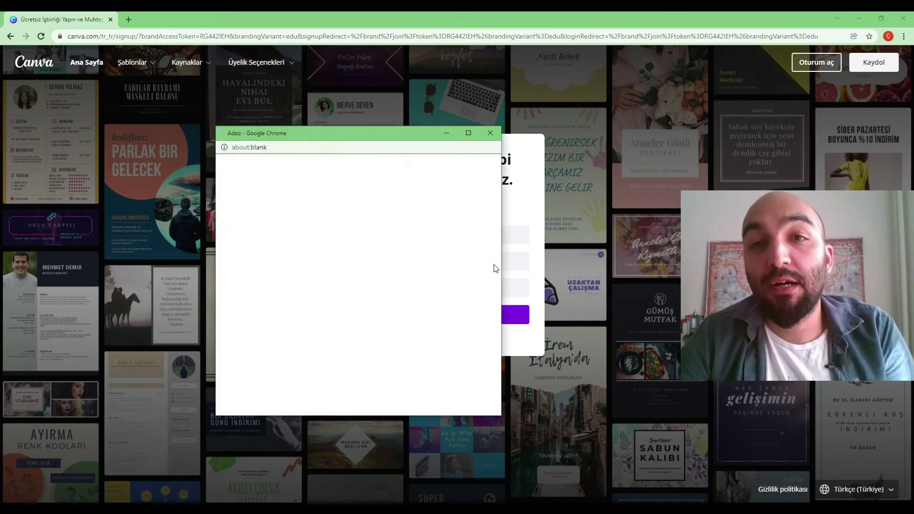
click(333, 270)
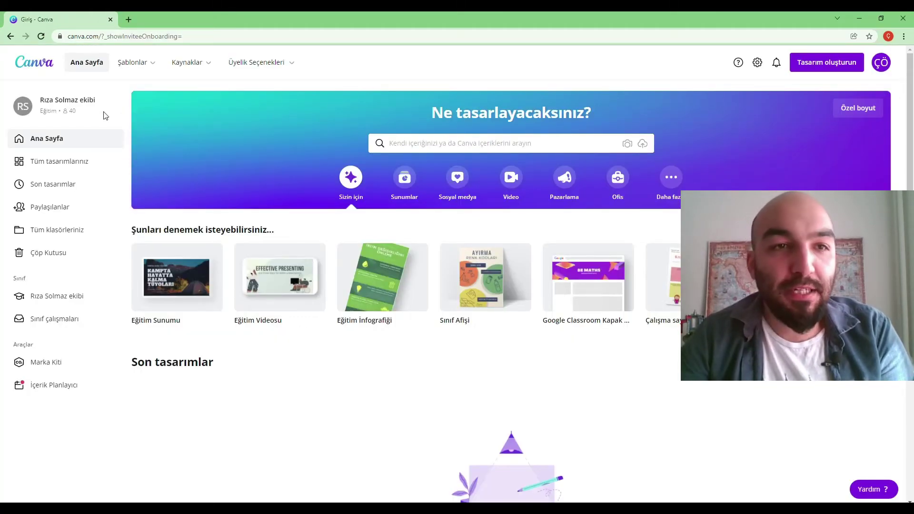
Create an Eğitim İnfografiği with the Kaligrafi template and start sending it to the teacher.
click(880, 62)
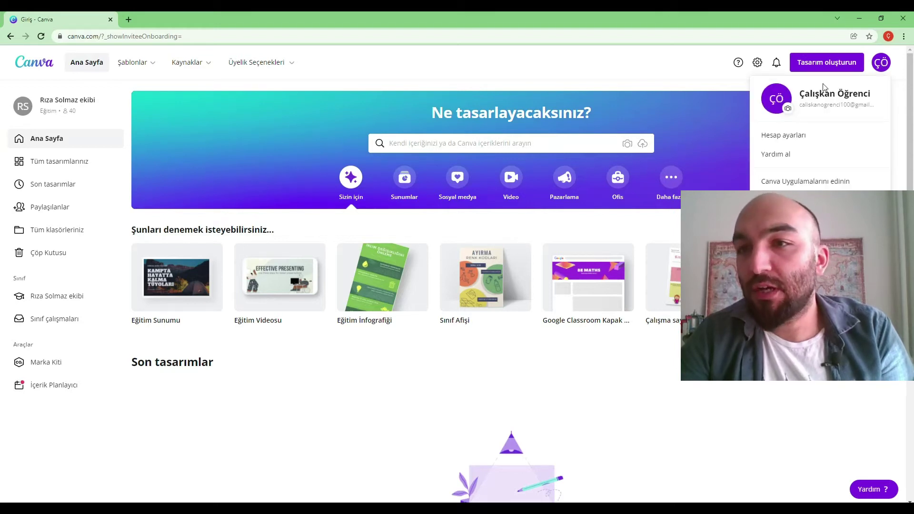
click(671, 81)
click(380, 289)
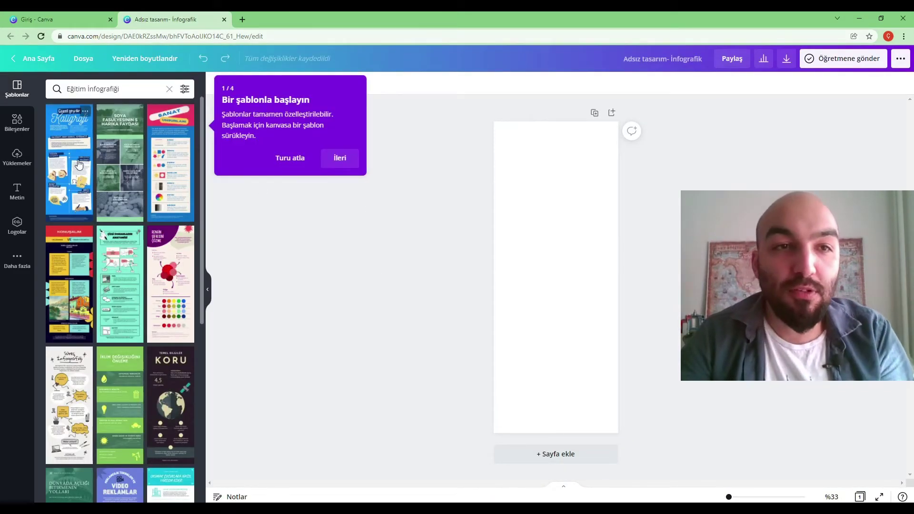
click(80, 158)
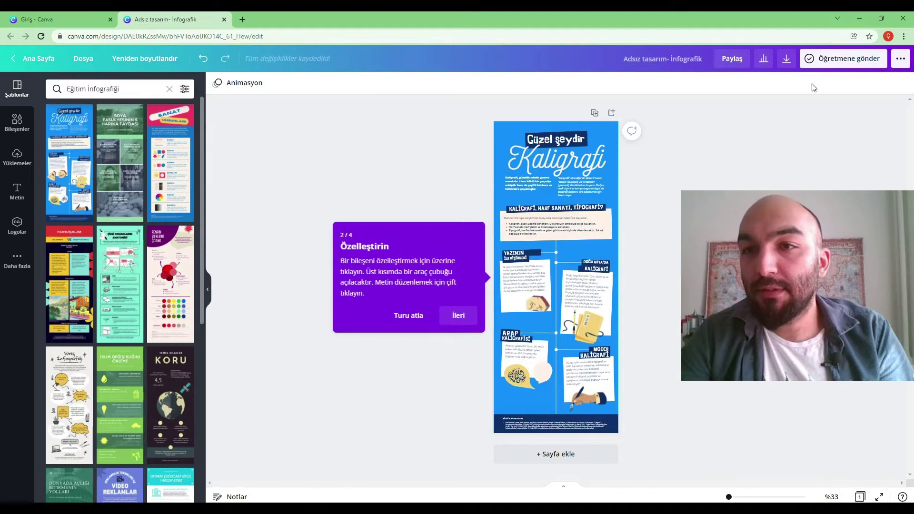
click(836, 62)
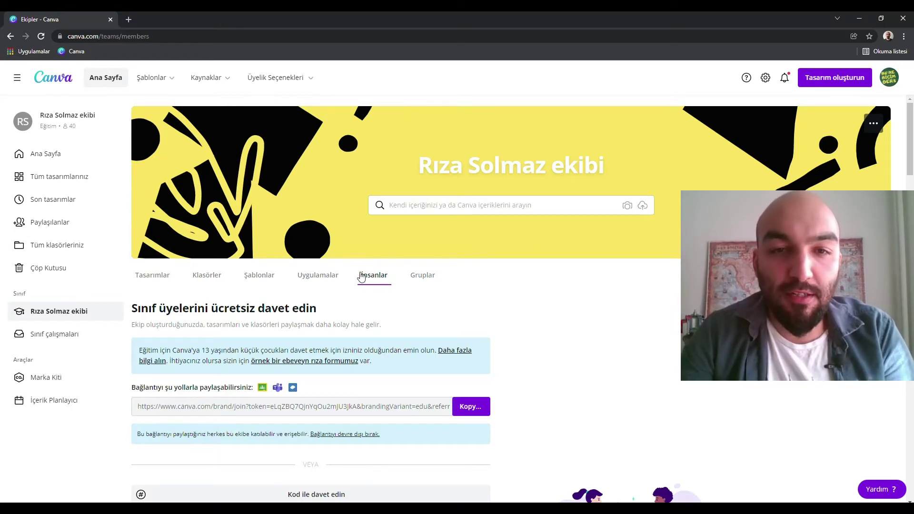
Preview the student's submitted AFİŞ infographic from the teacher's Paylaşılanlar designs.
scroll(374, 274, down, 20)
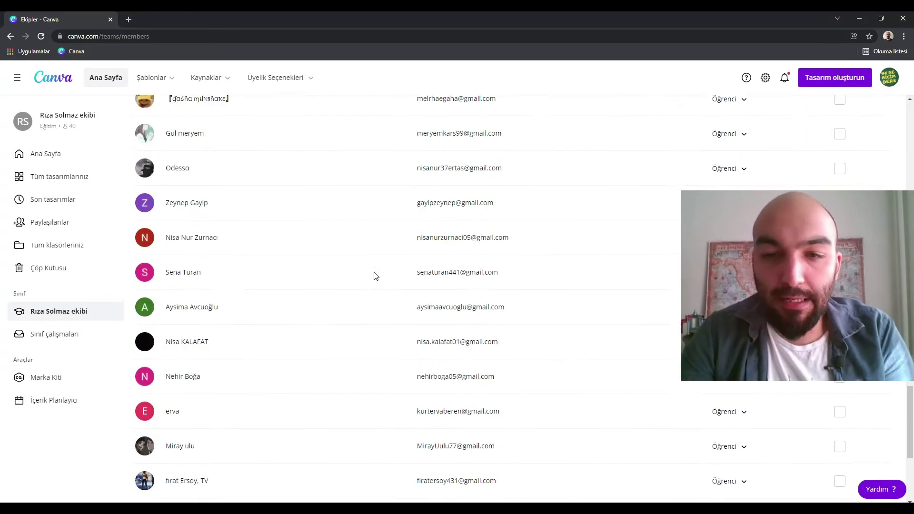
scroll(375, 275, down, 5)
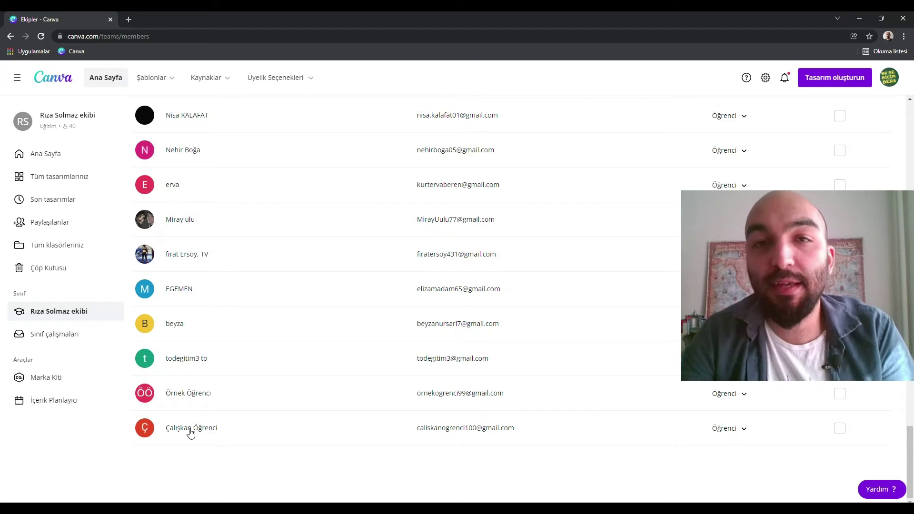
scroll(191, 432, up, 5)
click(55, 227)
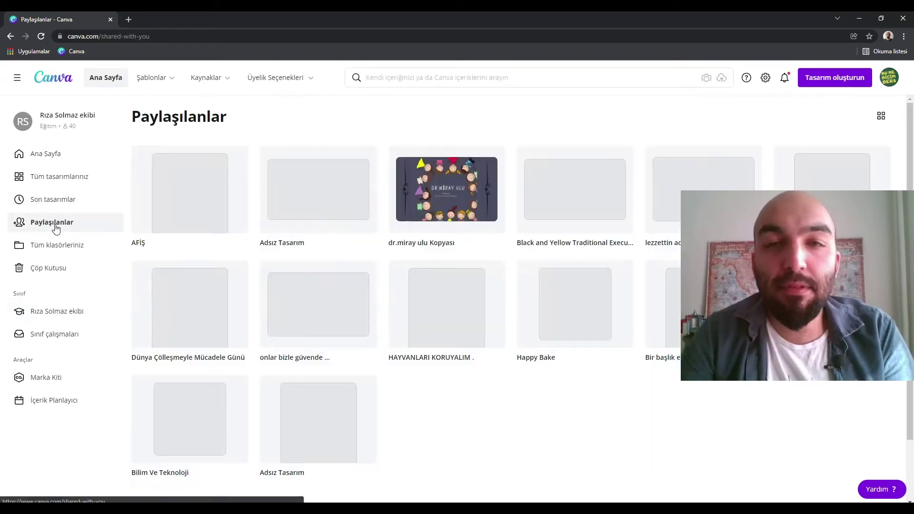
click(168, 230)
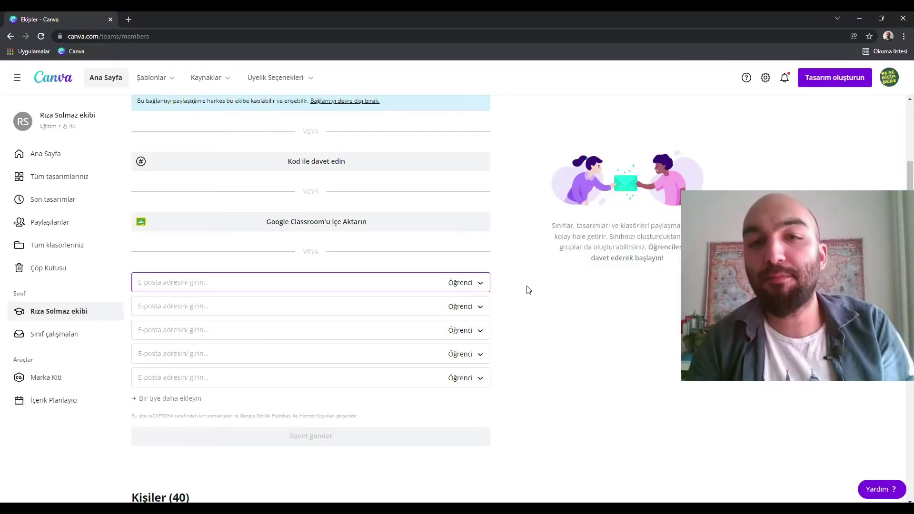
Invite a new student to the class by e-mail with the Öğrenci role.
click(478, 285)
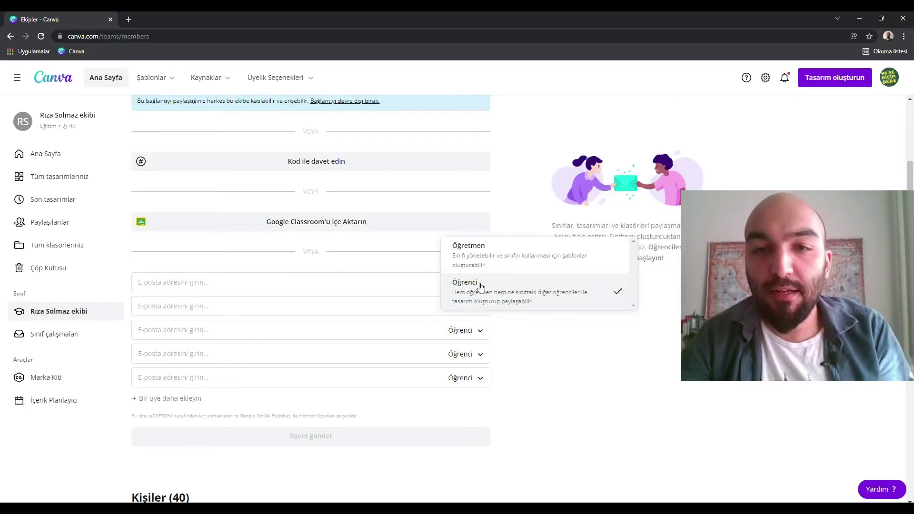
click(564, 318)
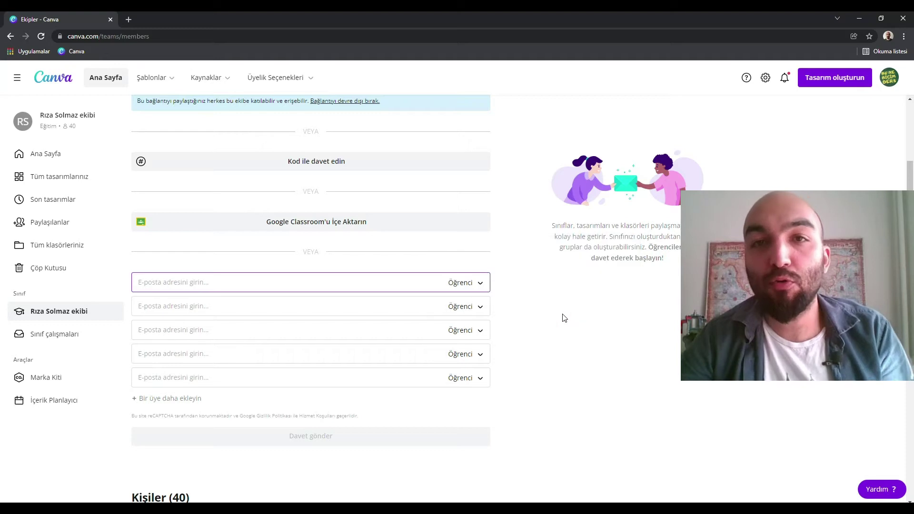
key(ctrl+v)
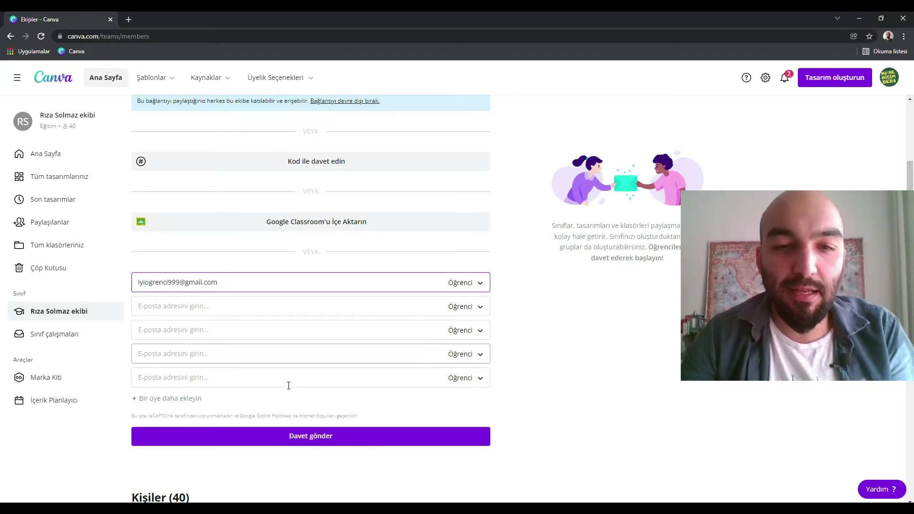
click(284, 436)
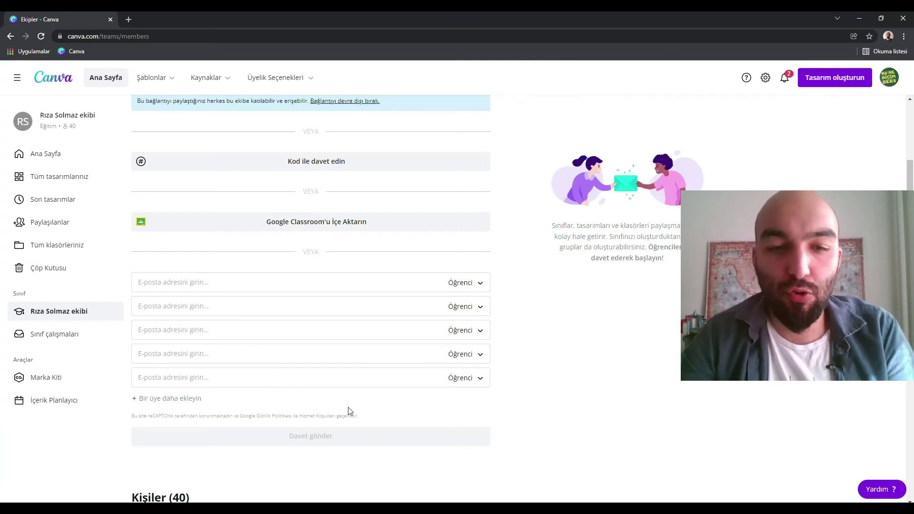
scroll(407, 180, down, 2)
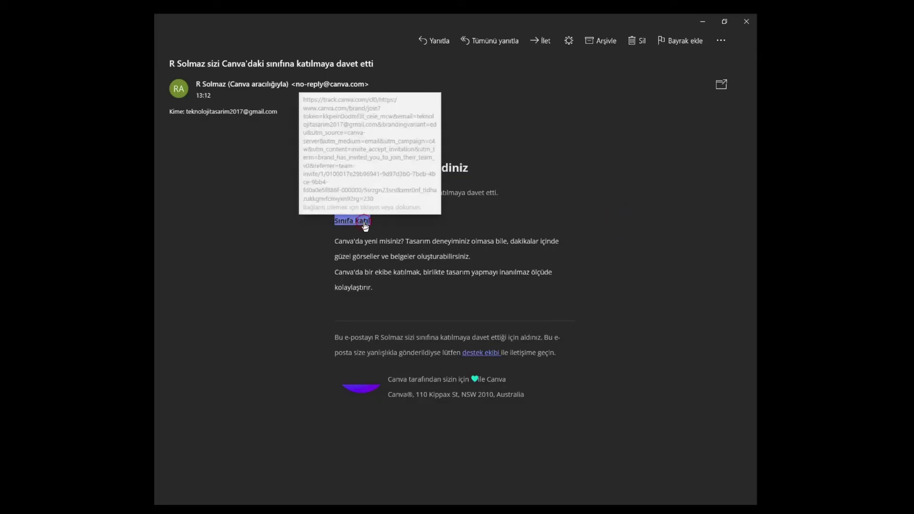
Follow the 'Sınıfa katıl' link in the invitation e-mail.
click(365, 222)
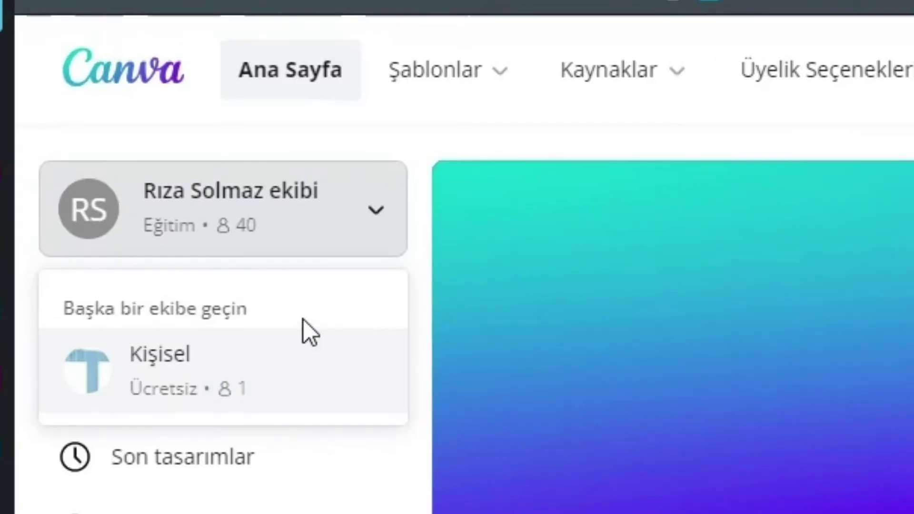
Switch to the Kişisel team and review a member's role in İnsanlar without changing it.
click(305, 334)
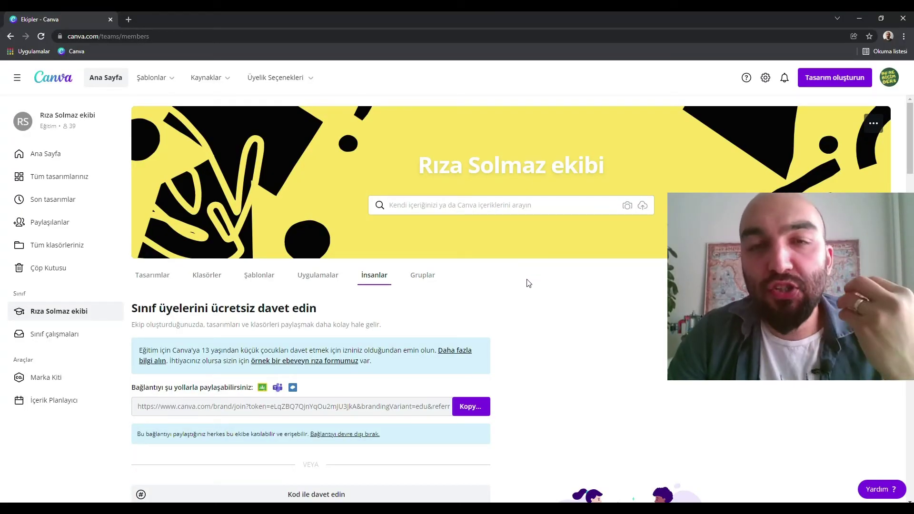
click(374, 276)
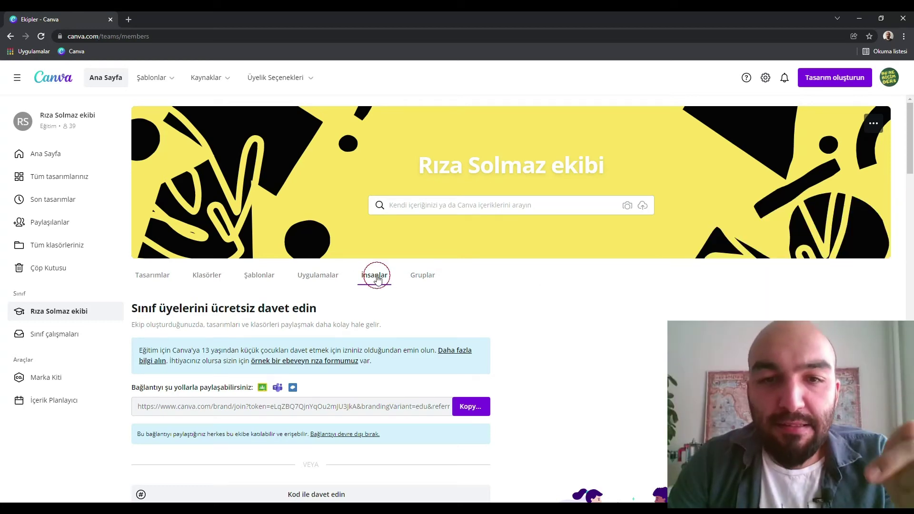
scroll(435, 271, down, 2)
scroll(512, 265, down, 8)
click(743, 187)
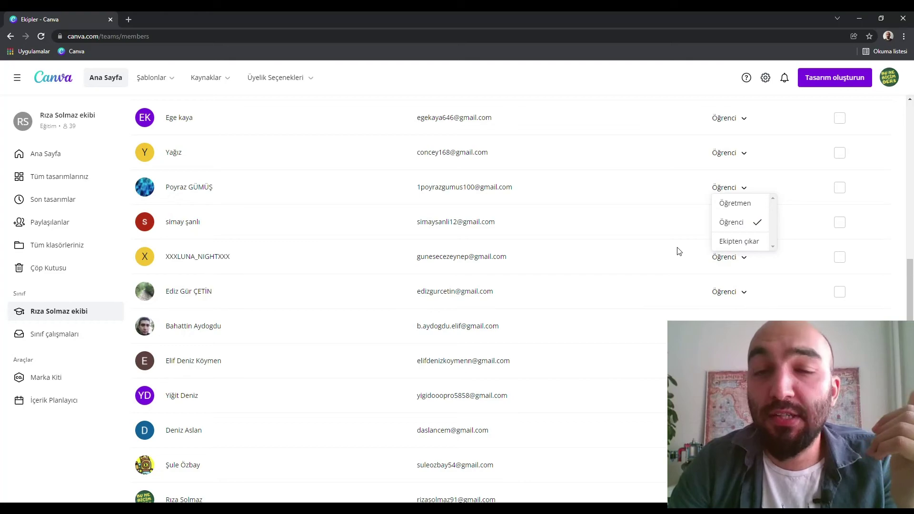
click(672, 166)
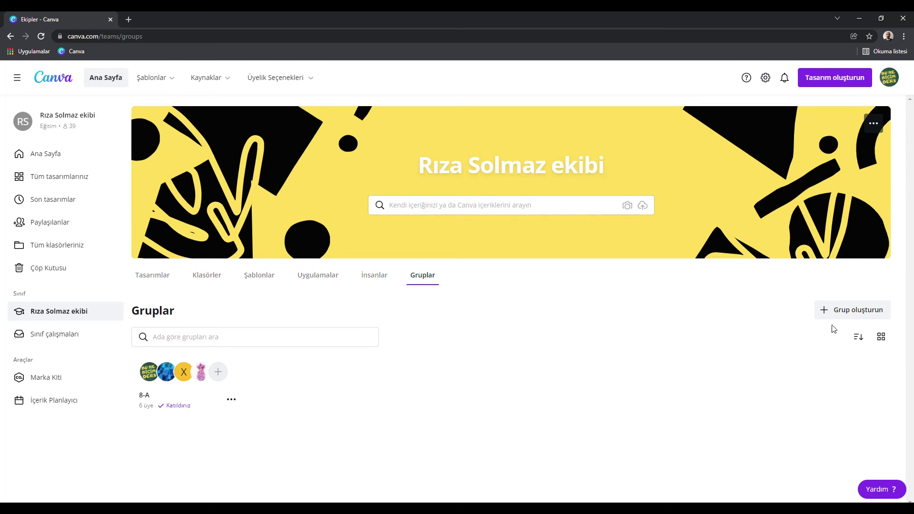
Create a group named 8B with two students added as members.
click(853, 315)
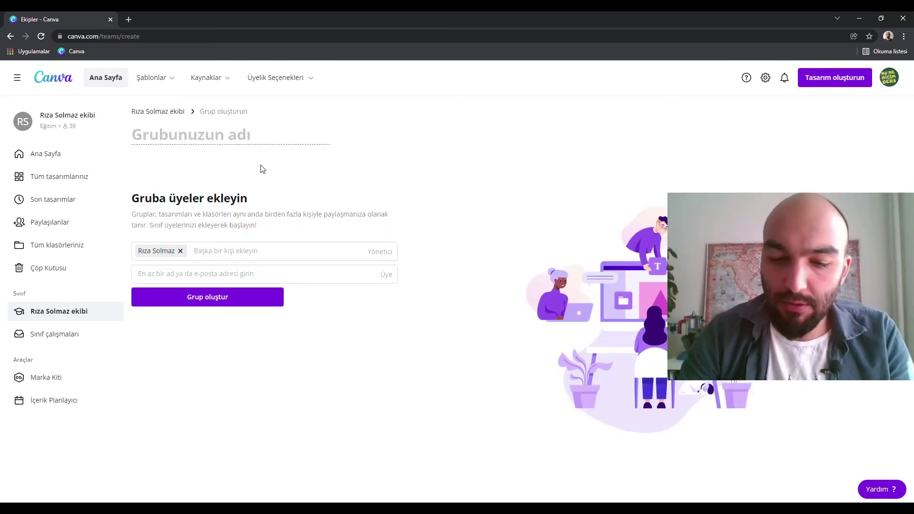
text(8B)
click(214, 273)
click(221, 297)
click(233, 277)
click(239, 297)
click(202, 298)
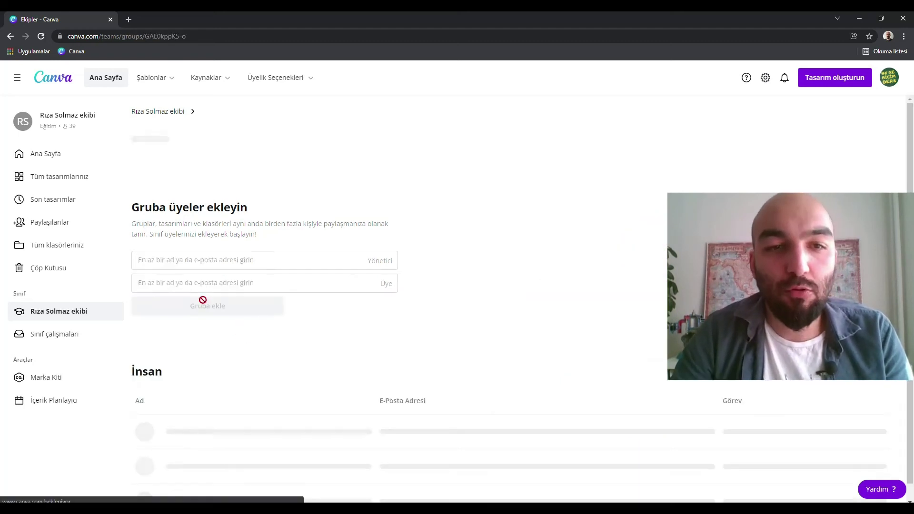
Return to the class Gruplar page and check group 8B's options without changes.
scroll(334, 372, down, 1)
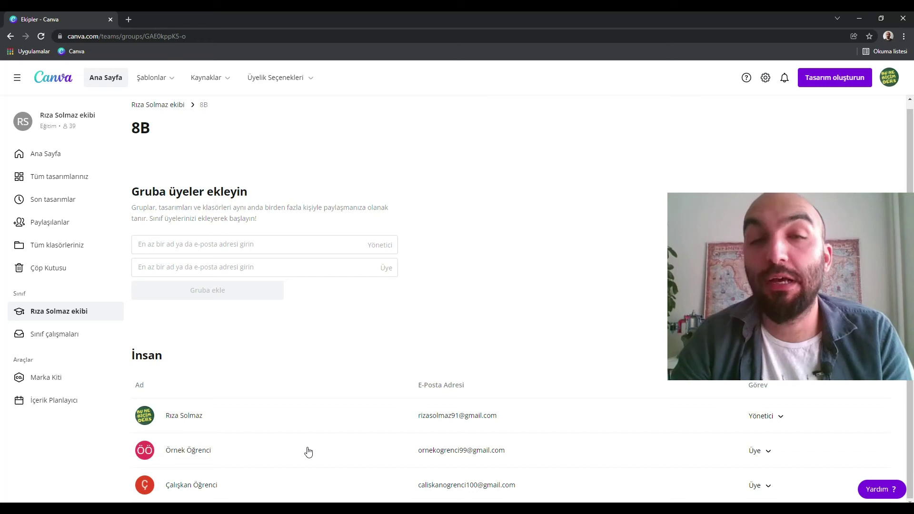
key(alt+Left)
click(424, 275)
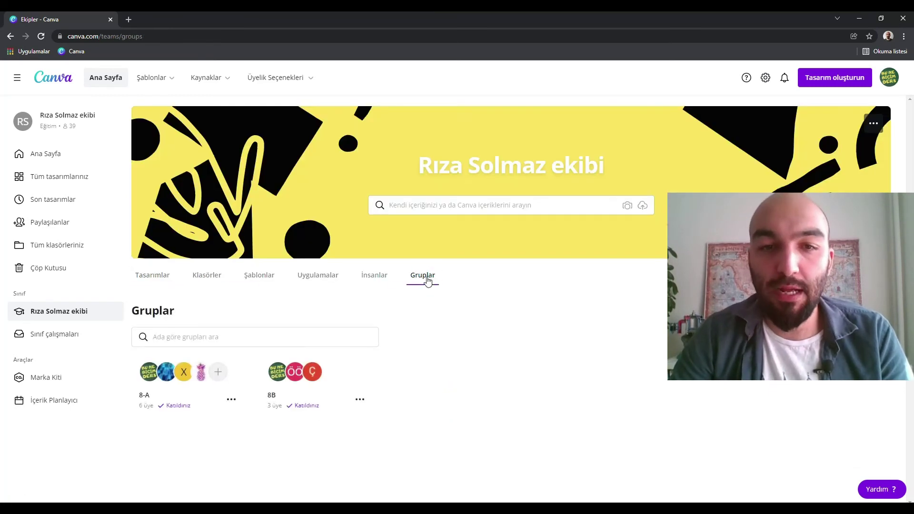
click(361, 400)
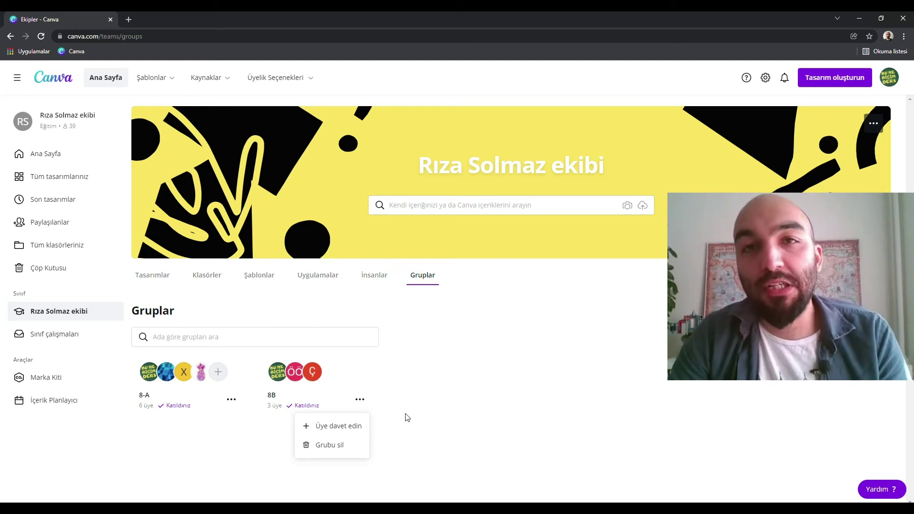
click(458, 395)
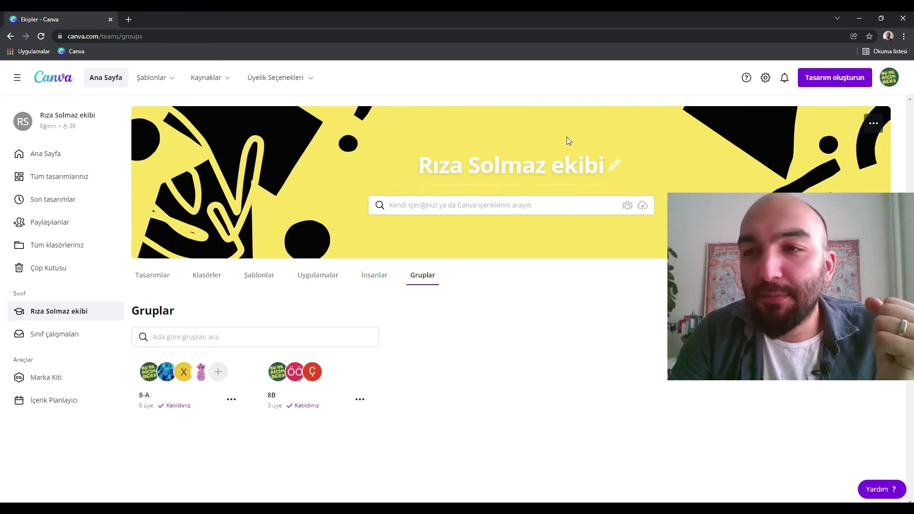
Replace the class banner image via the banner's 'Reklam bandı oluşturun' option.
click(874, 124)
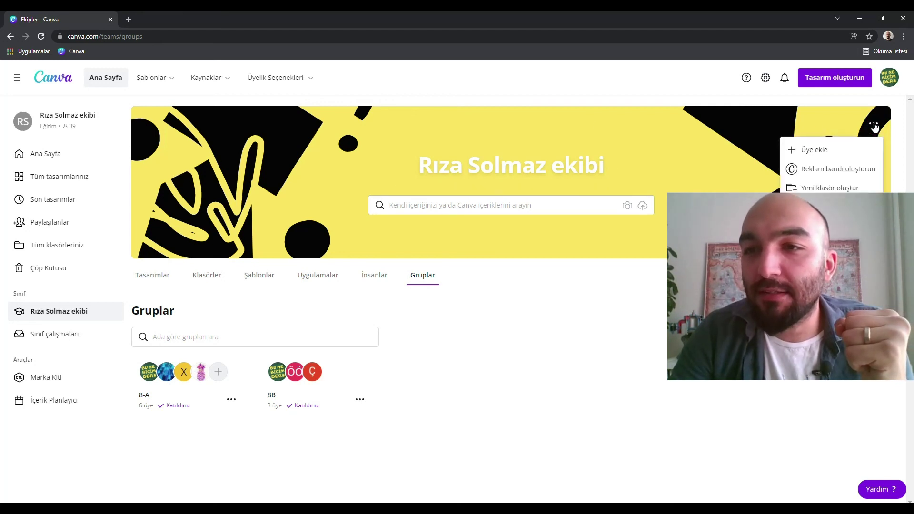
click(848, 171)
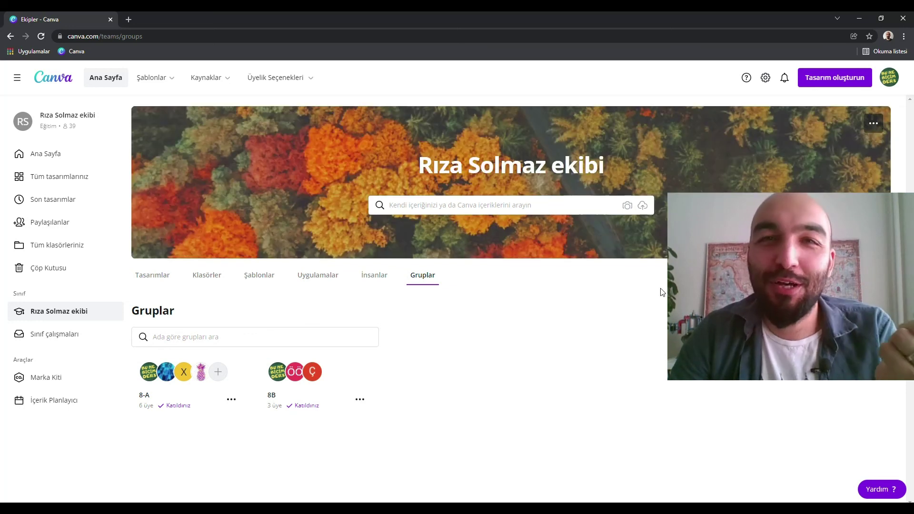